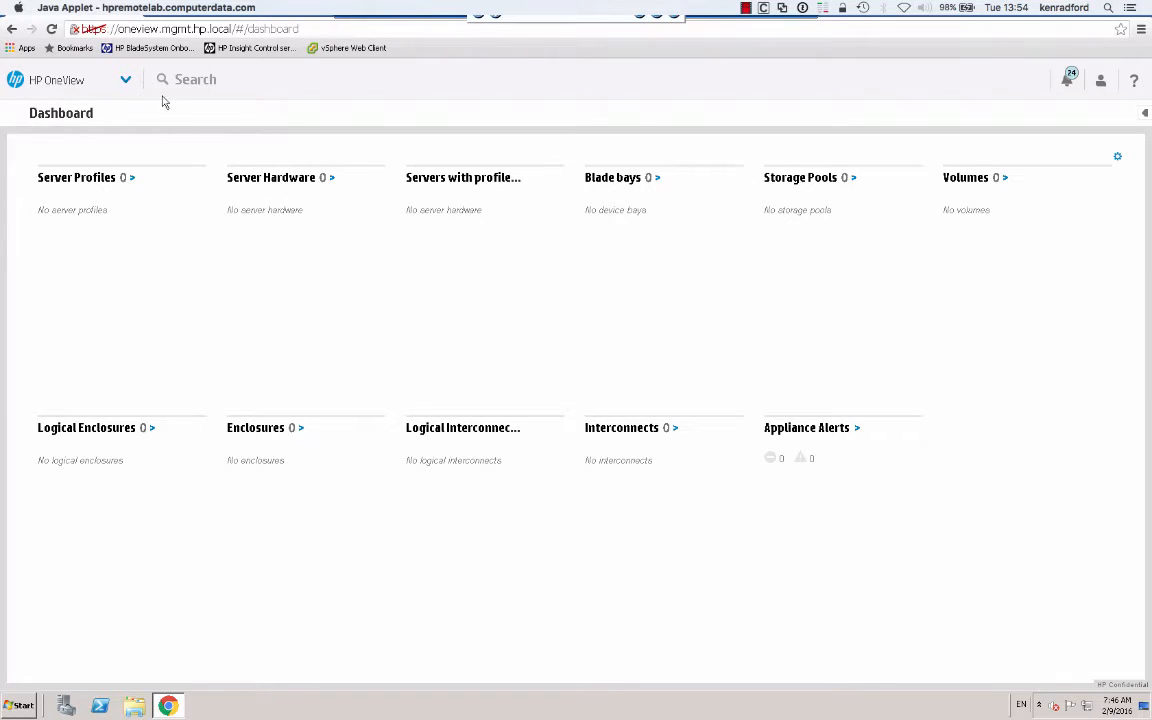
- Add a firmware bundle by uploading spp_2015.10.0-SPP2015100.2015_0921.6.iso from the Classfiles folder
left_click(130, 84)
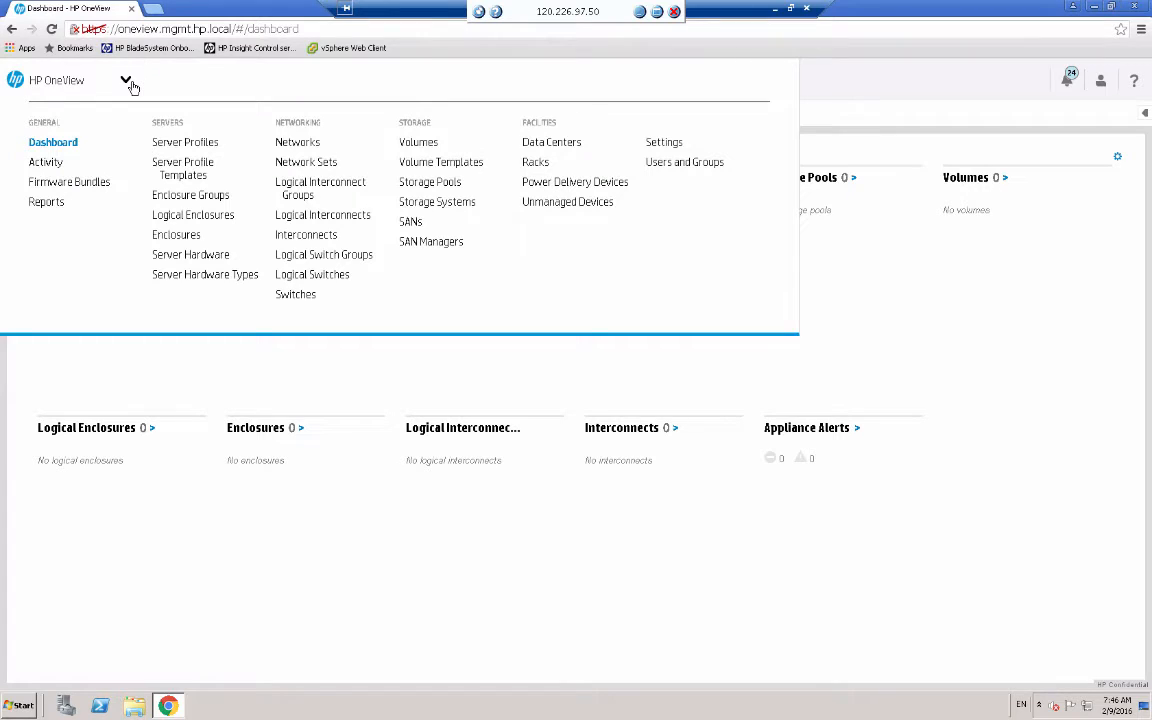
left_click(90, 183)
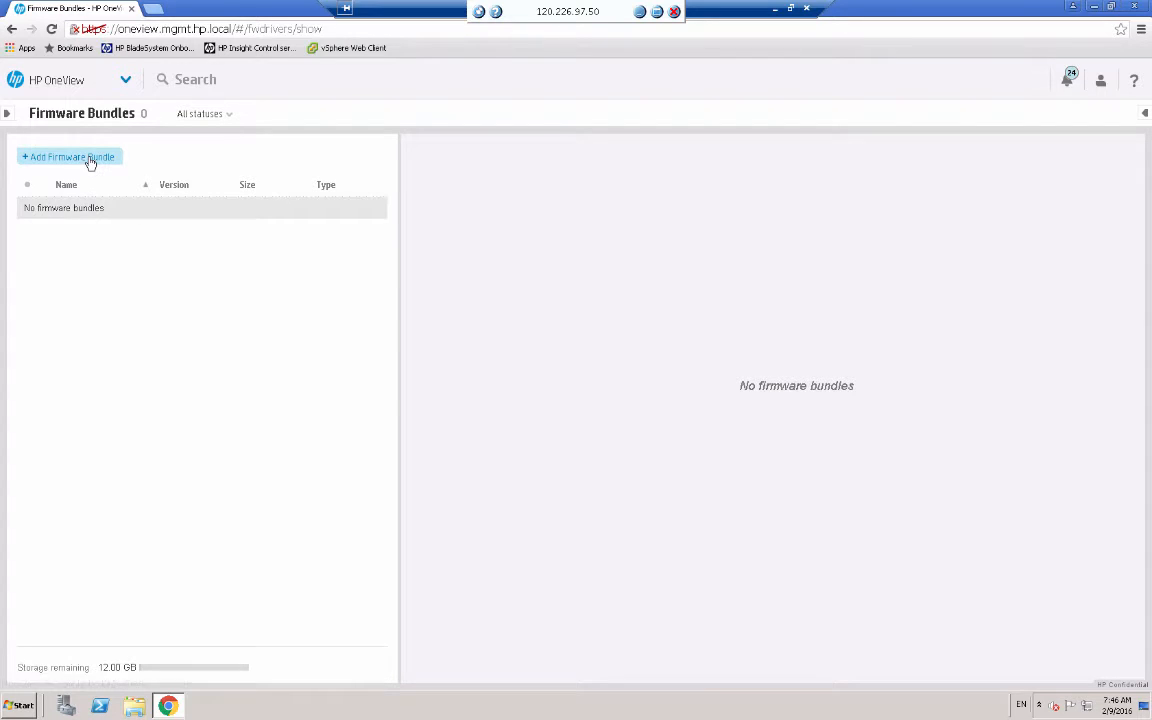
left_click(88, 158)
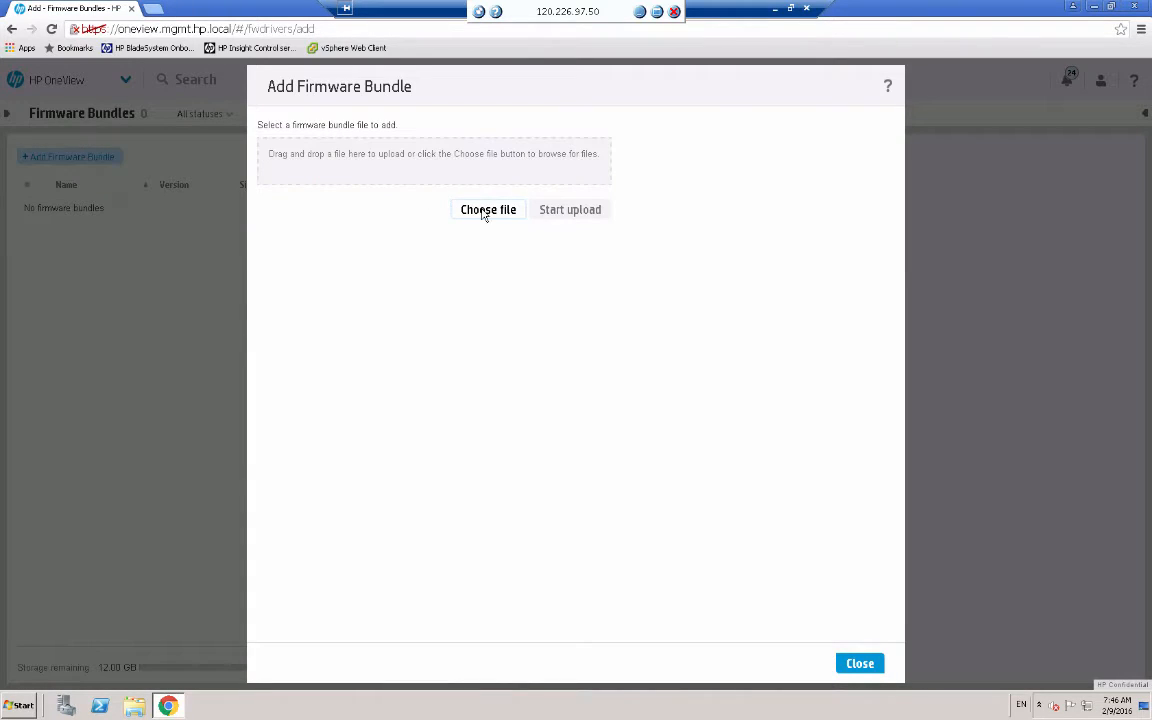
left_click(483, 212)
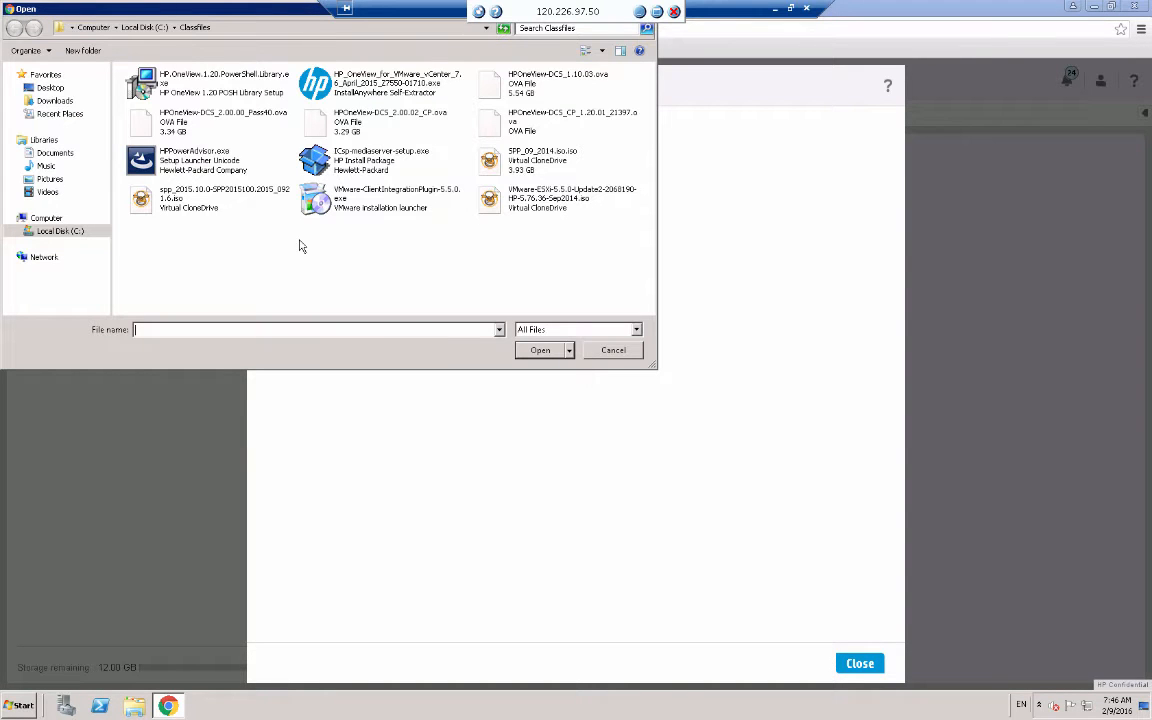
left_click(185, 198)
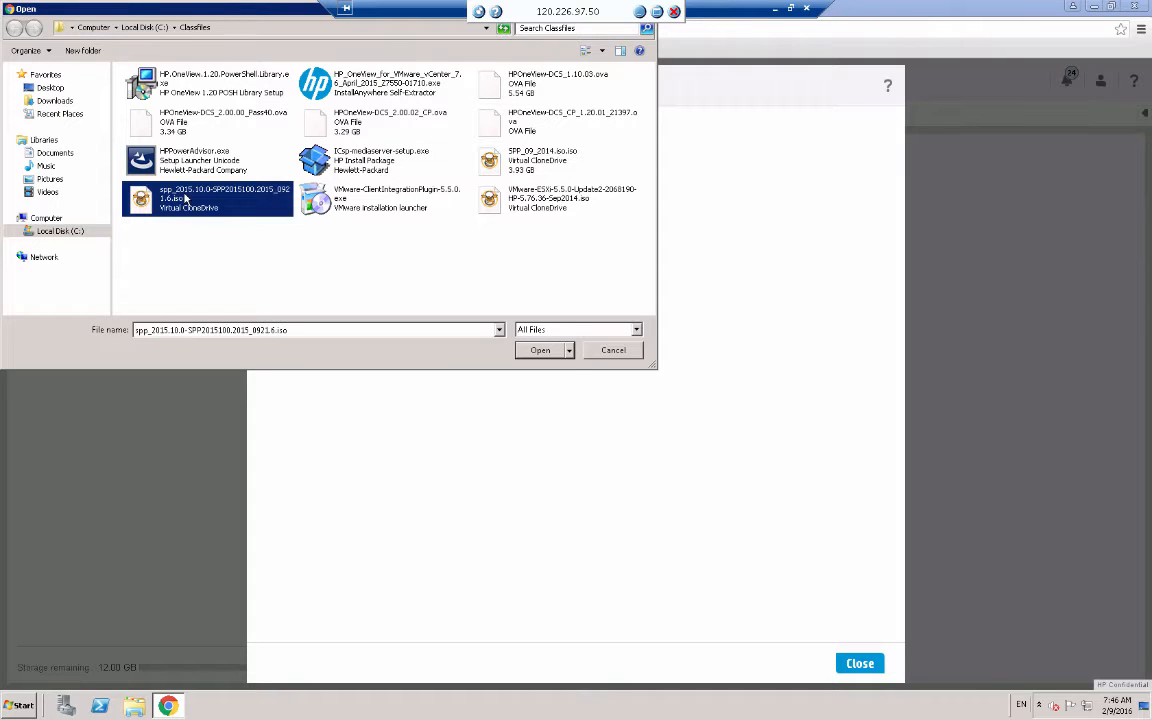
left_click(548, 354)
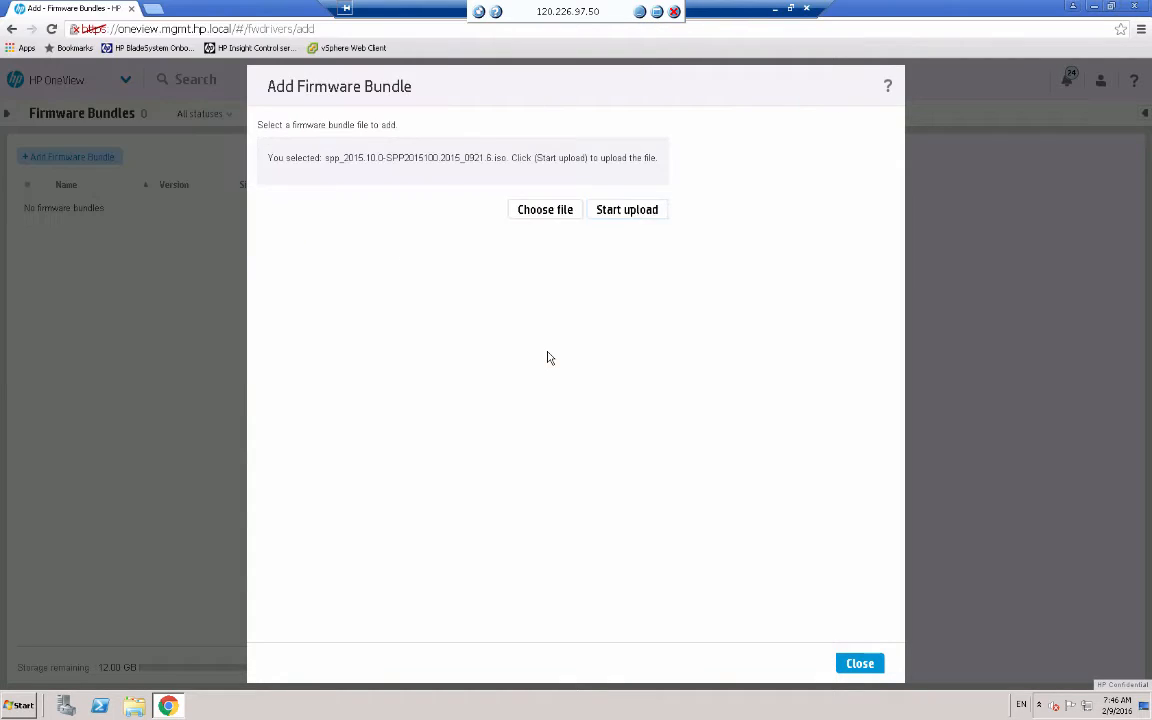
left_click(627, 210)
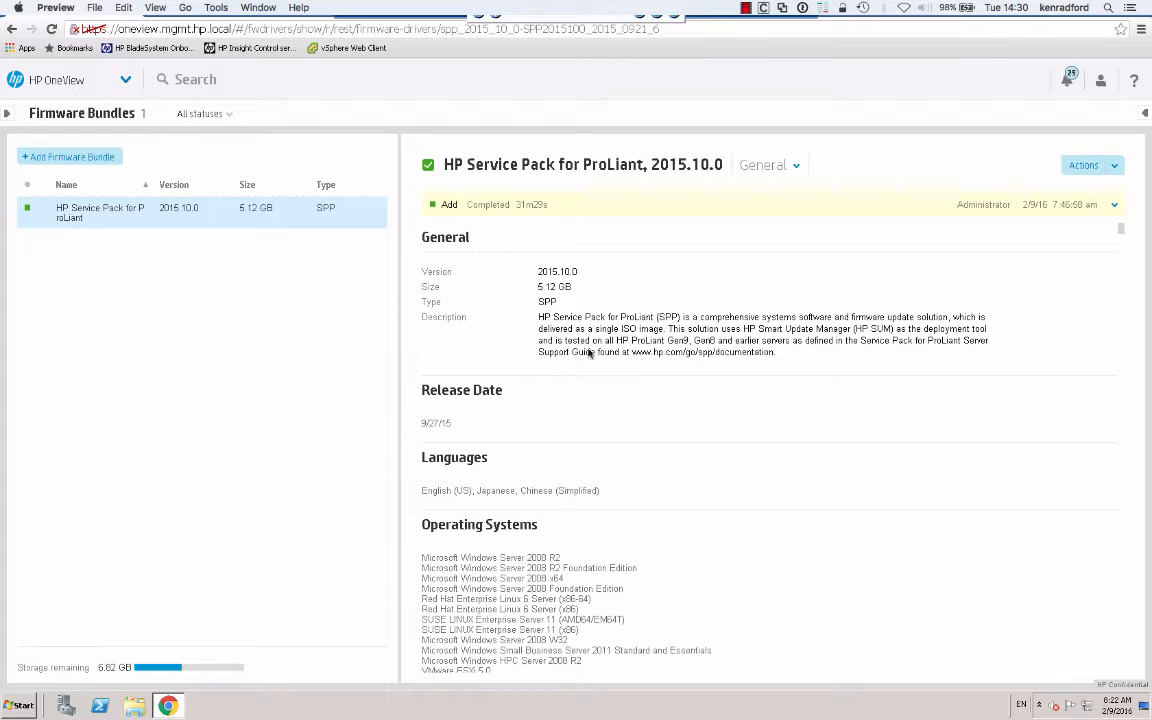
left_click(660, 290)
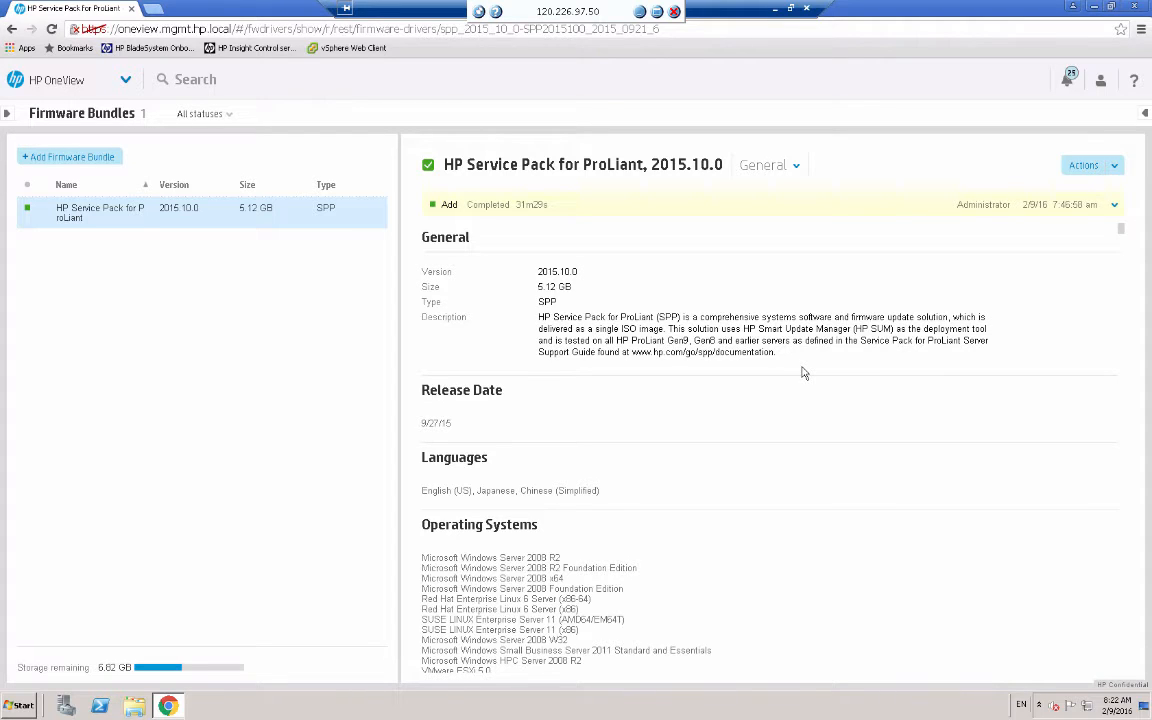
- Start adding an enclosure for management with the OA IP address 172.18.1.11
left_click(120, 86)
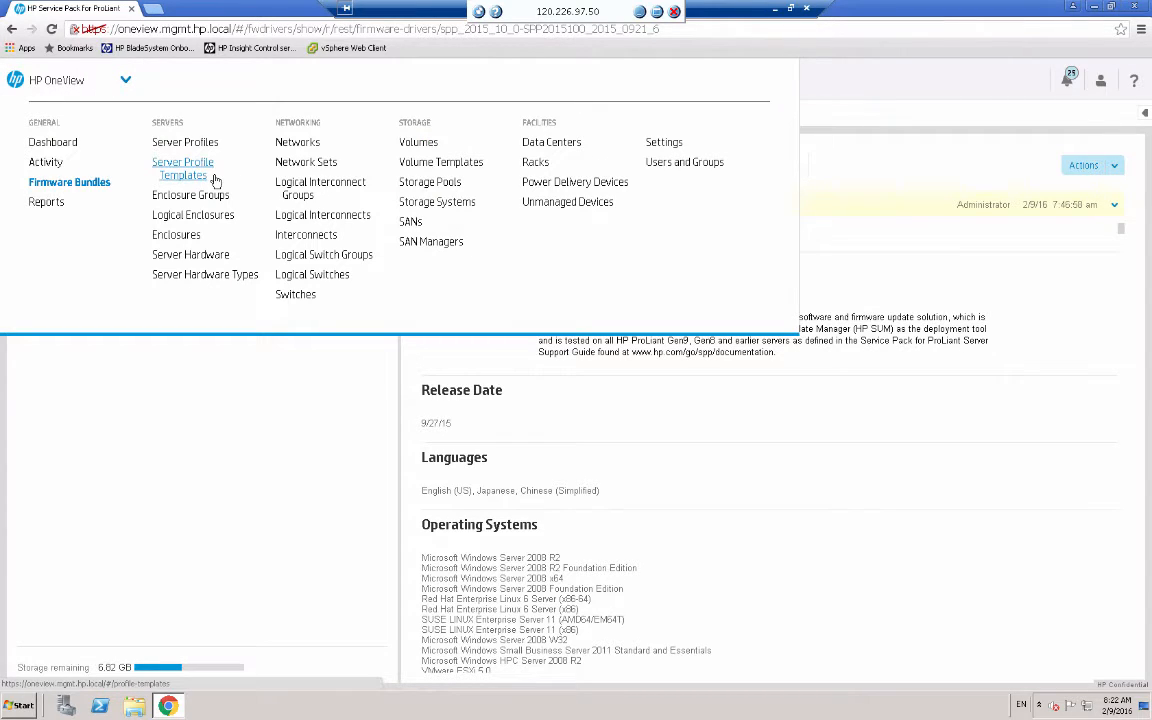
left_click(176, 236)
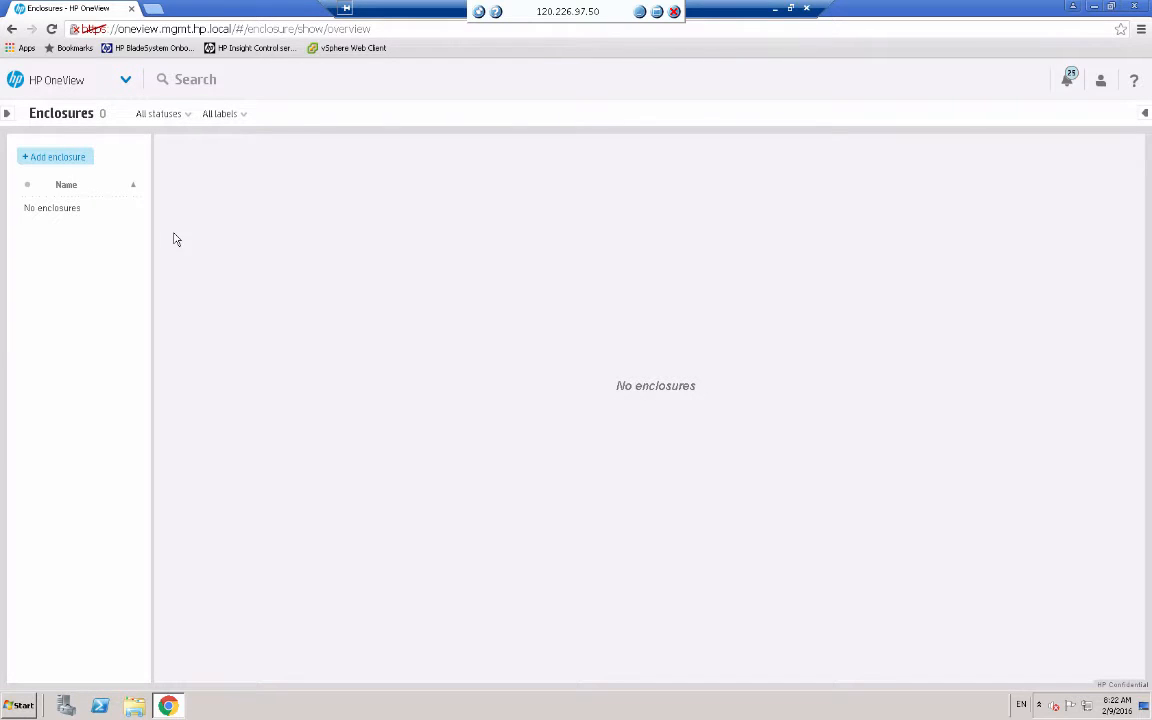
left_click(56, 158)
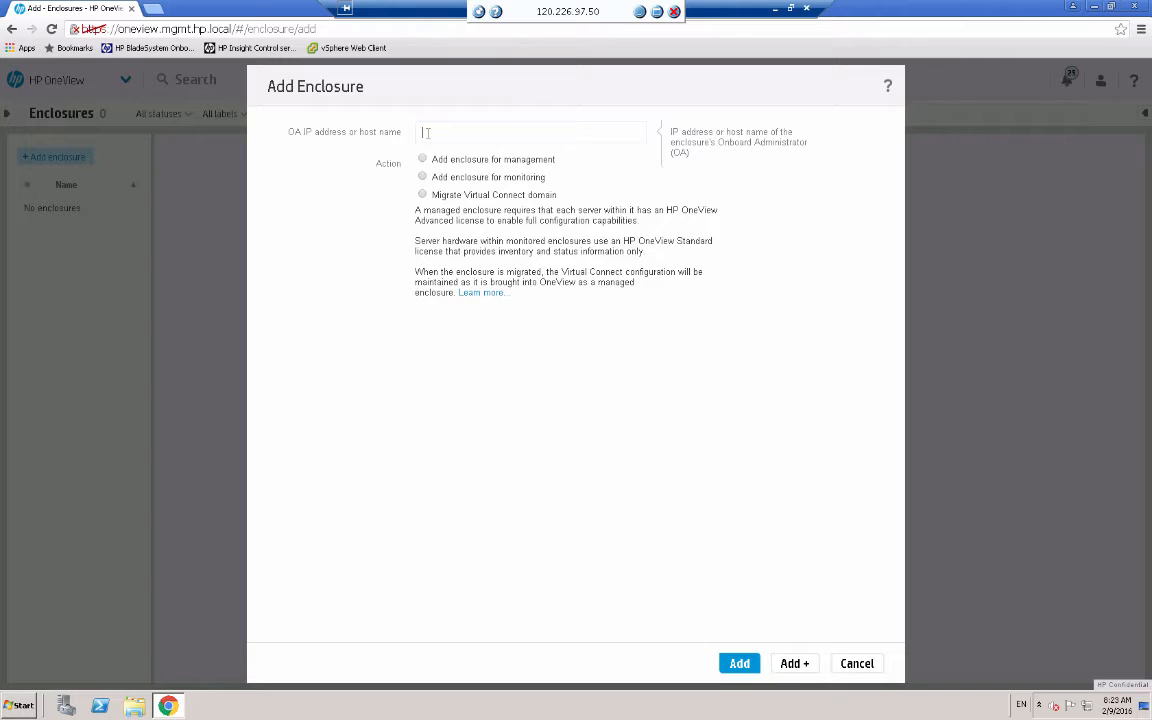
type("172.18.1.11")
left_click(423, 159)
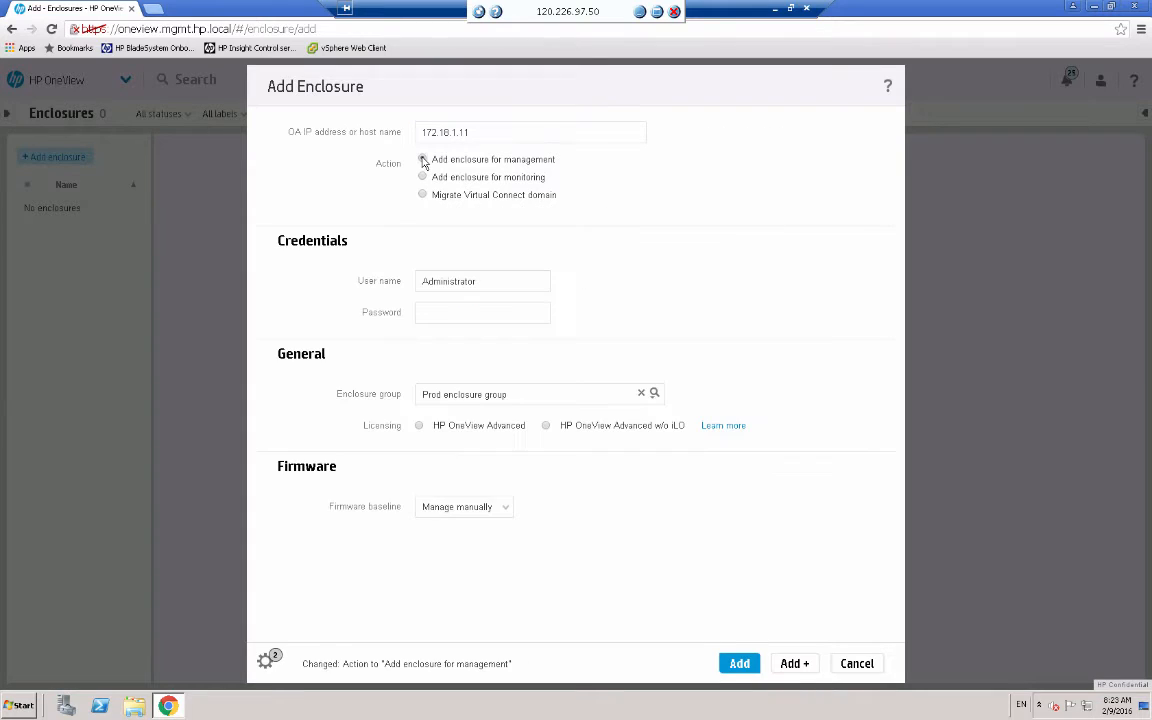
- Enter the enclosure's OA credentials with user name dcs and the account password
double_click(450, 281)
type("dcs")
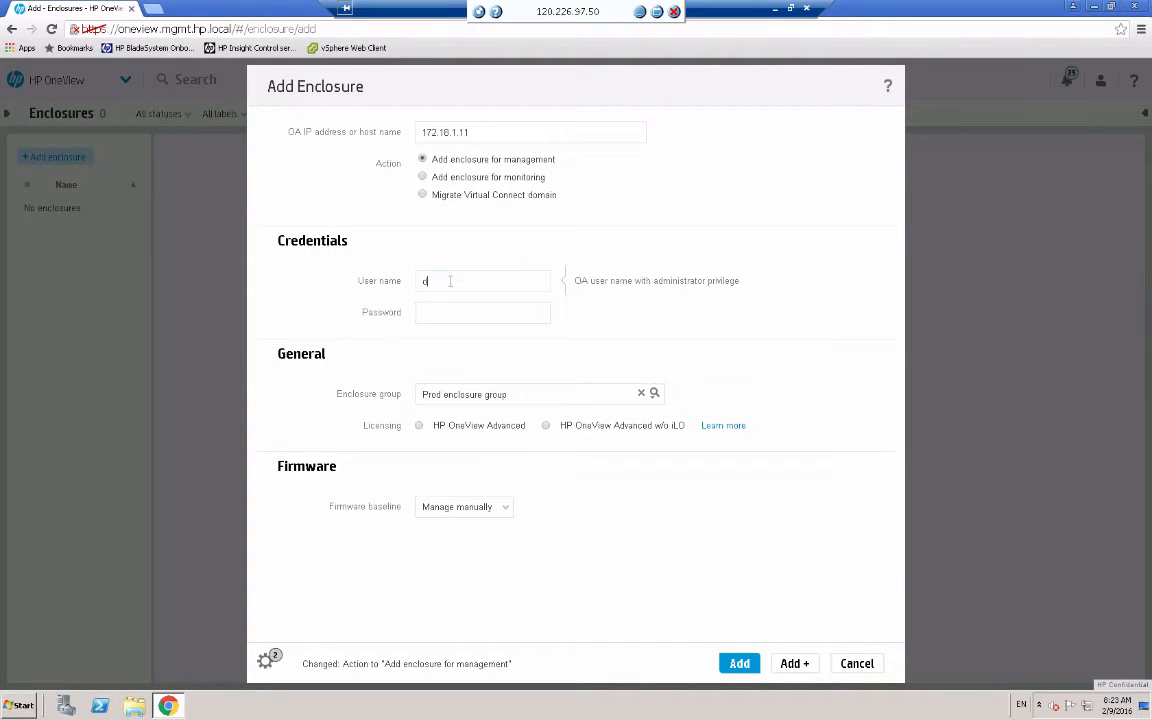
key("Tab")
key("Tab")
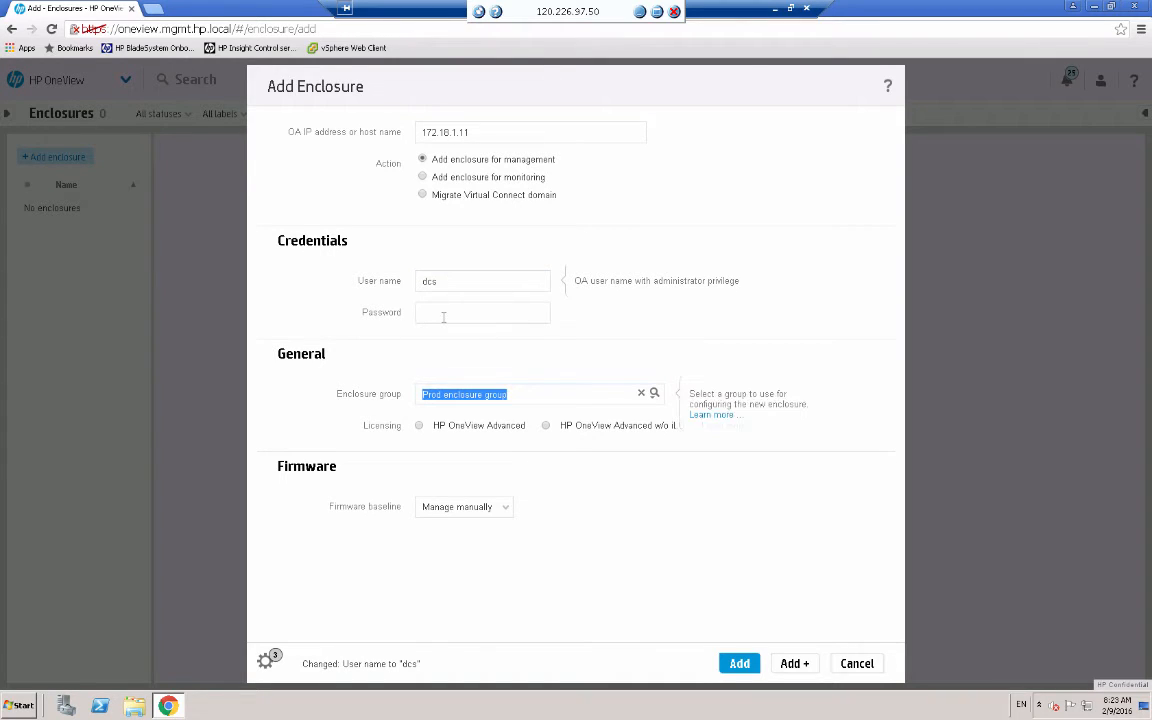
left_click(442, 314)
type("•")
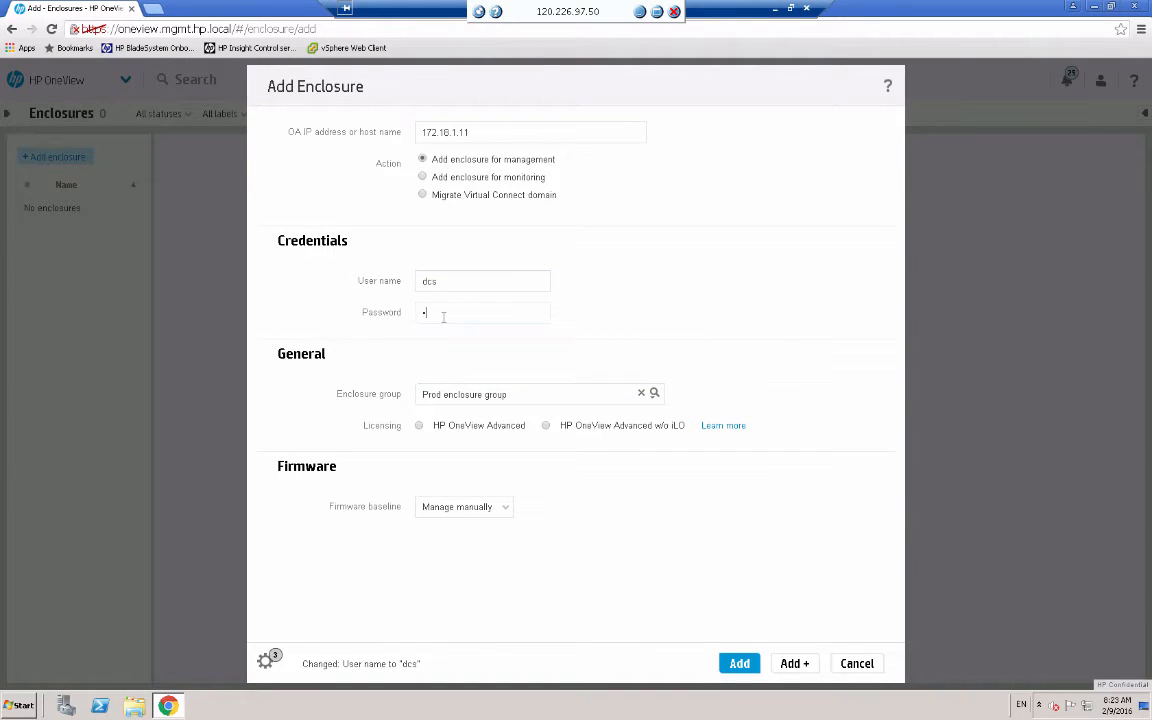
type("••")
- License the enclosure with HP OneView Advanced, set the firmware baseline to HP Service Pack for ProLiant, 2015.10.0, and add it
mouse_move(506, 394)
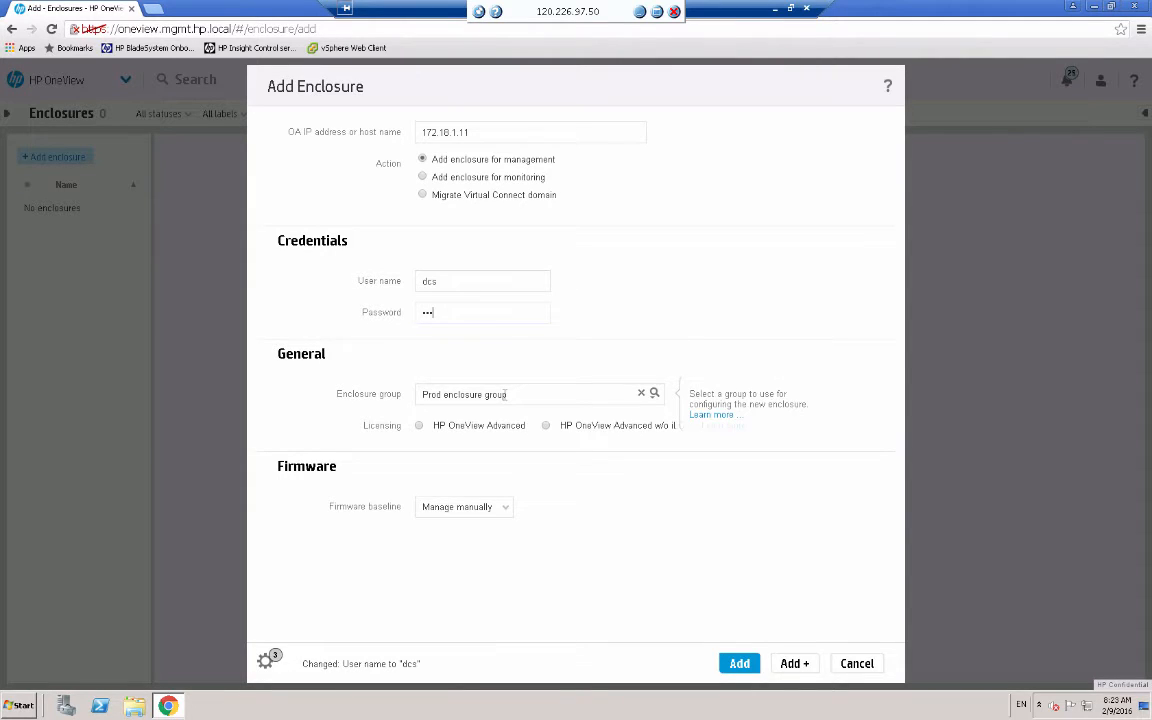
left_click(420, 426)
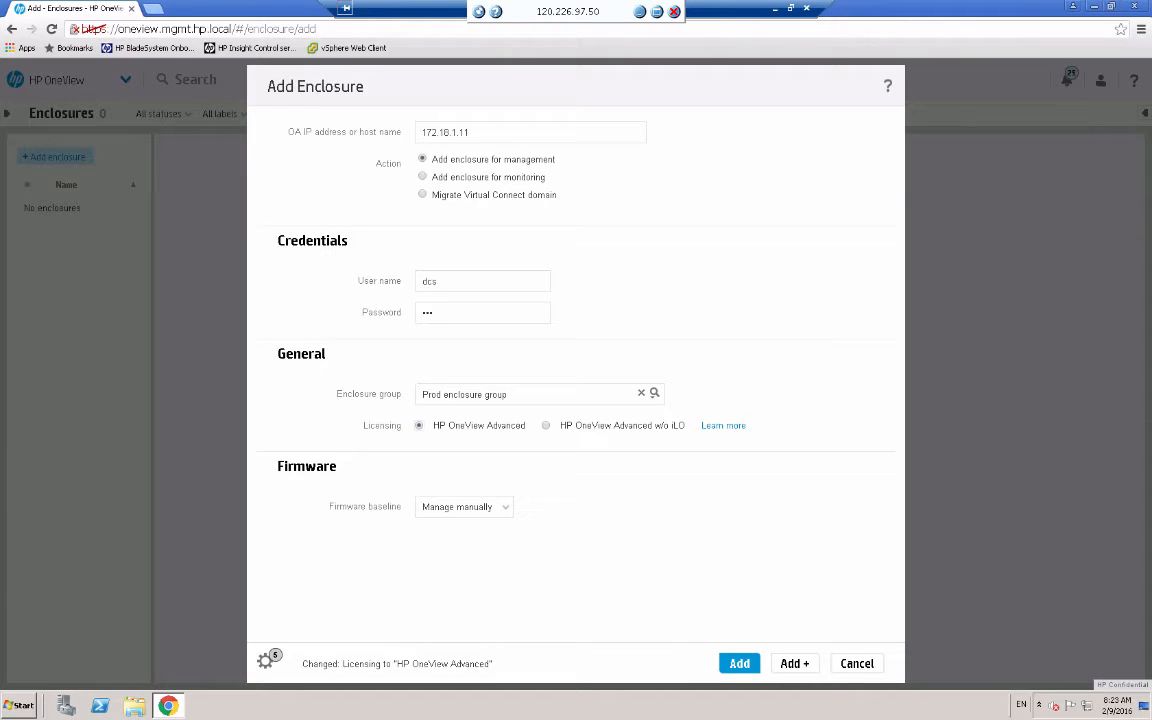
left_click(489, 506)
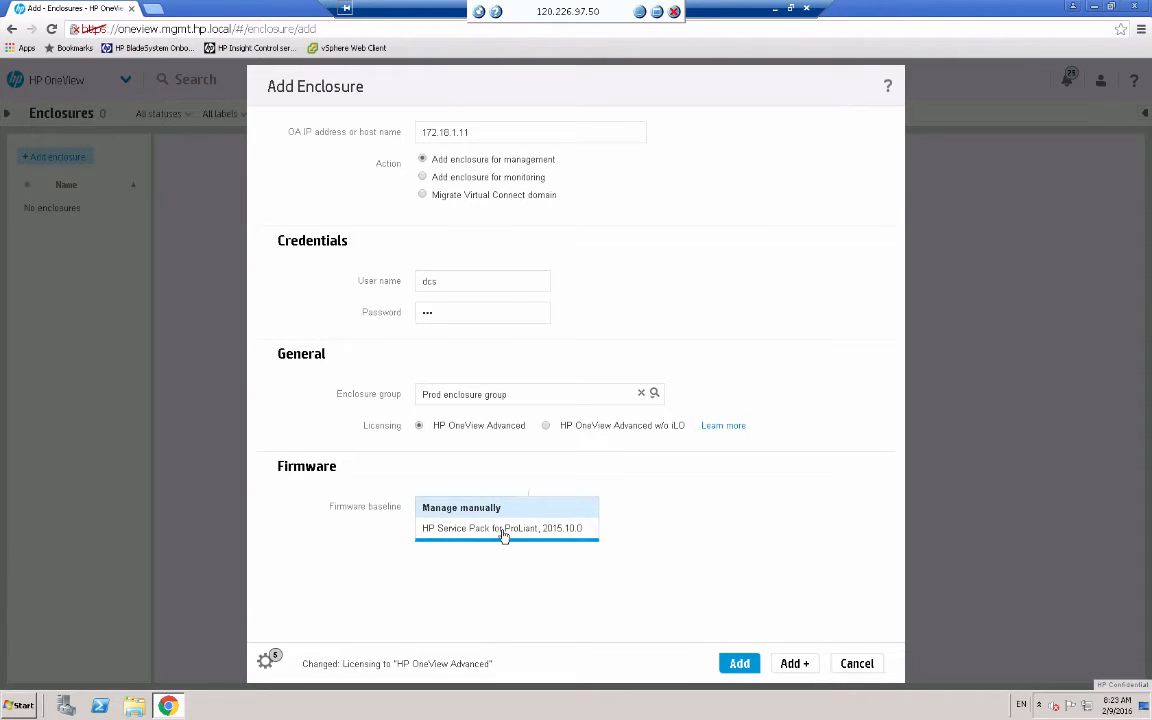
left_click(503, 531)
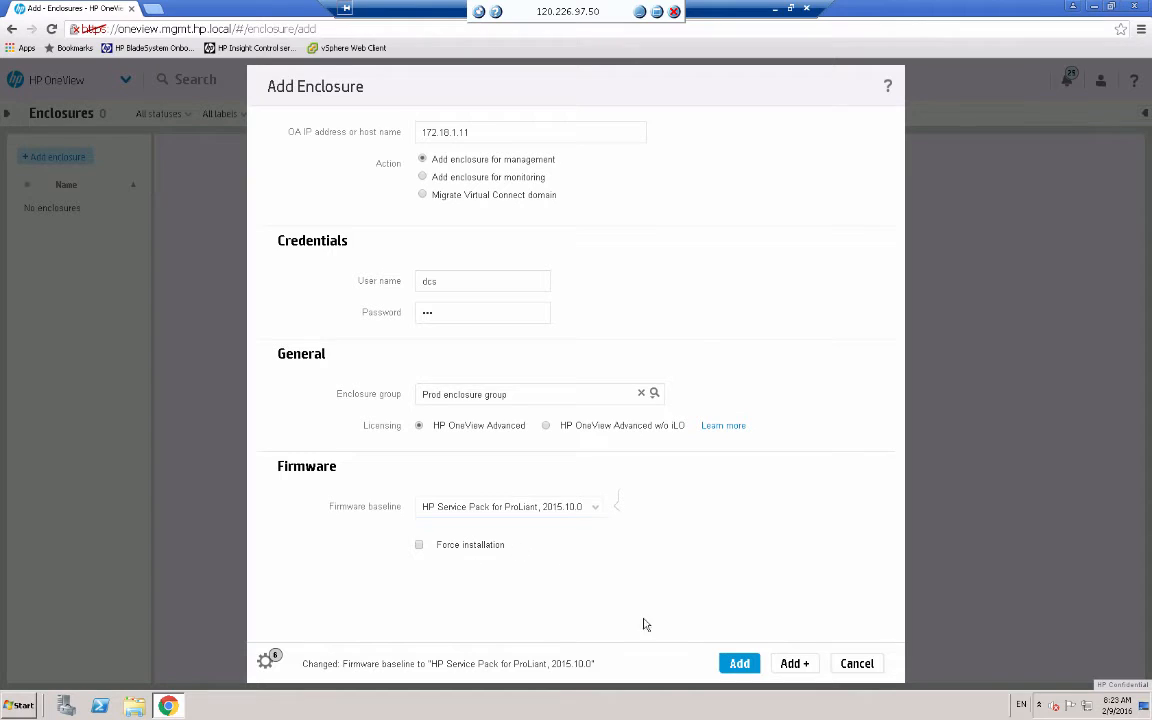
left_click(741, 666)
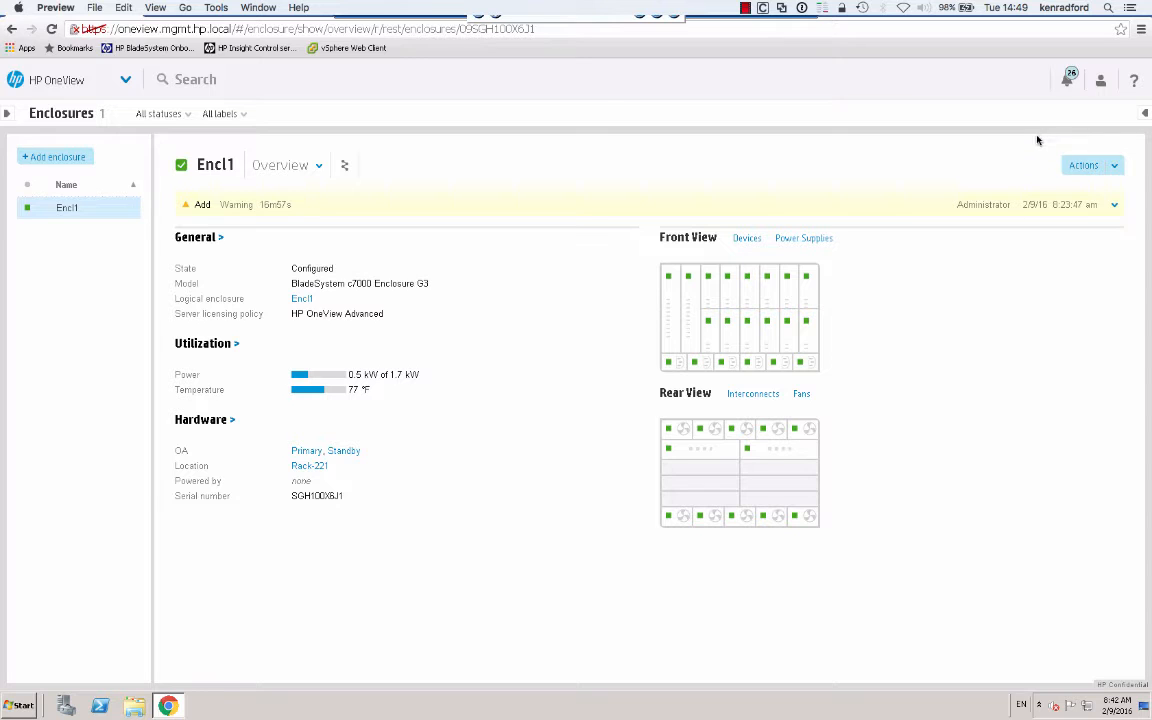
- Review the interconnects, power supplies, fans and general details of enclosure Encl1
left_click(317, 167)
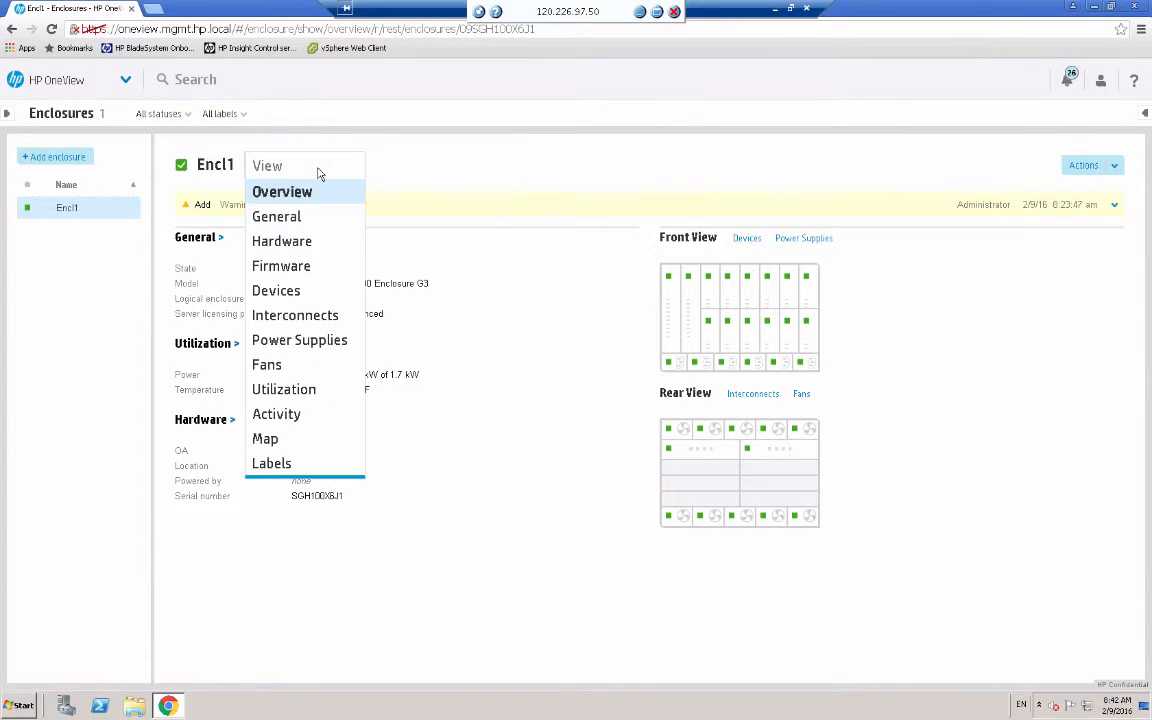
left_click(322, 318)
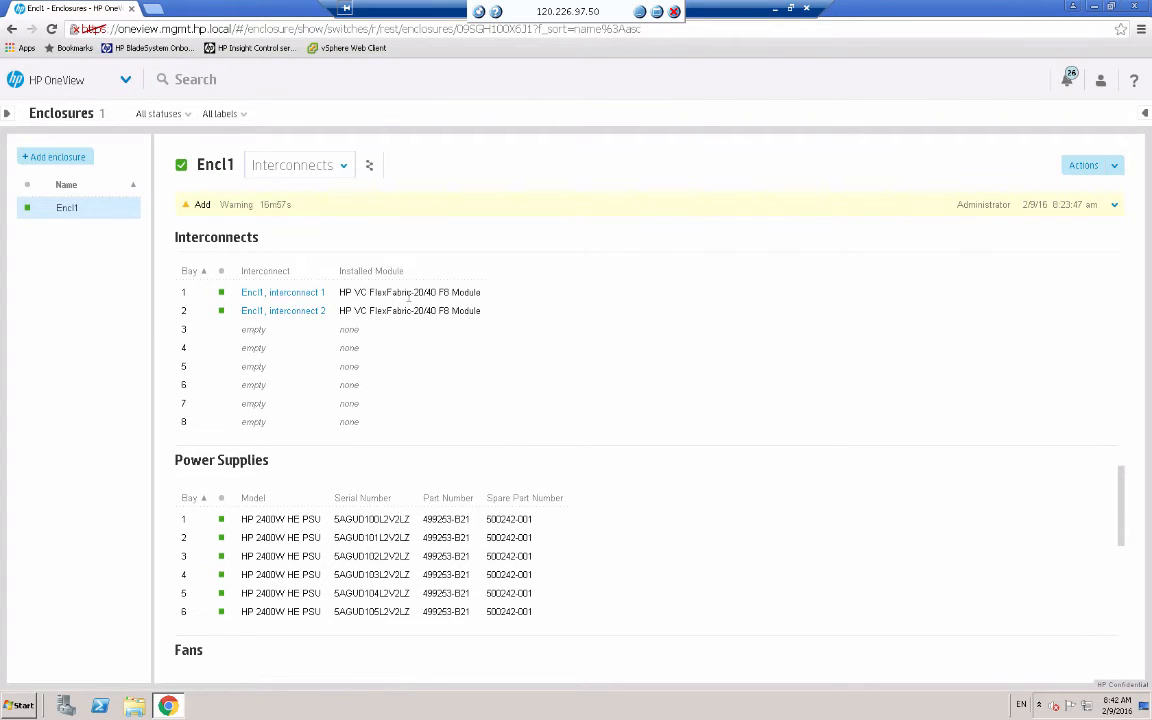
scroll(594, 429, "down", 3)
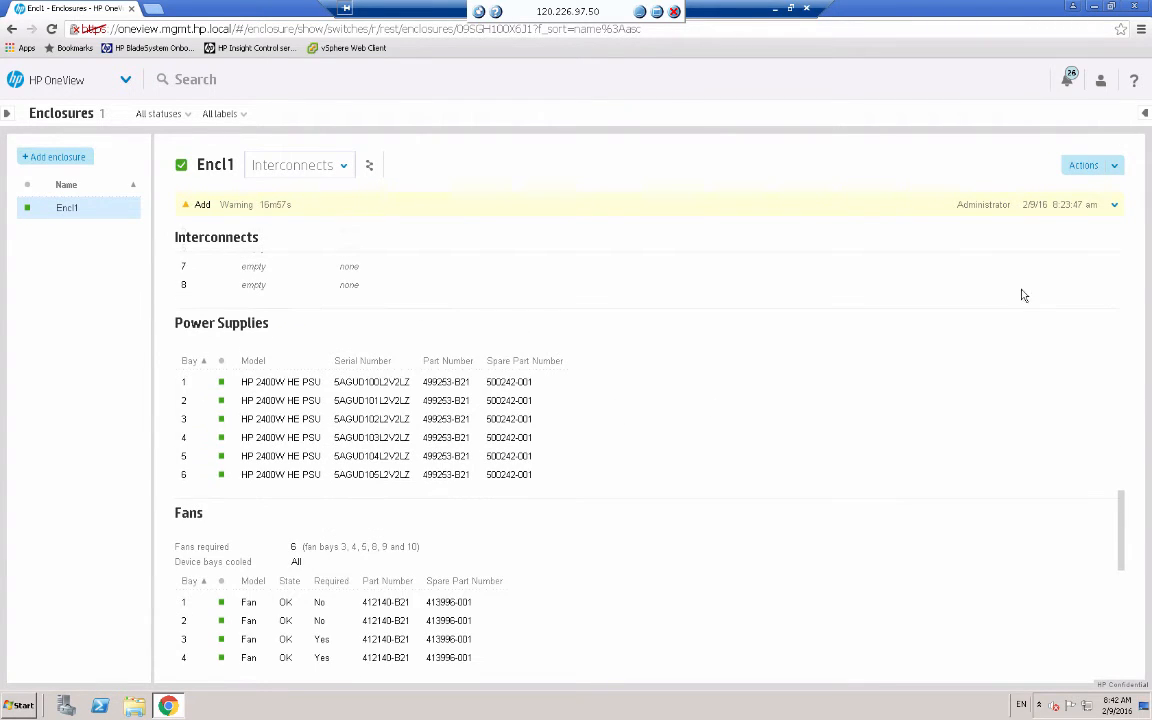
left_click(1119, 516)
left_click_drag(1119, 516, 1103, 230)
left_click(616, 296)
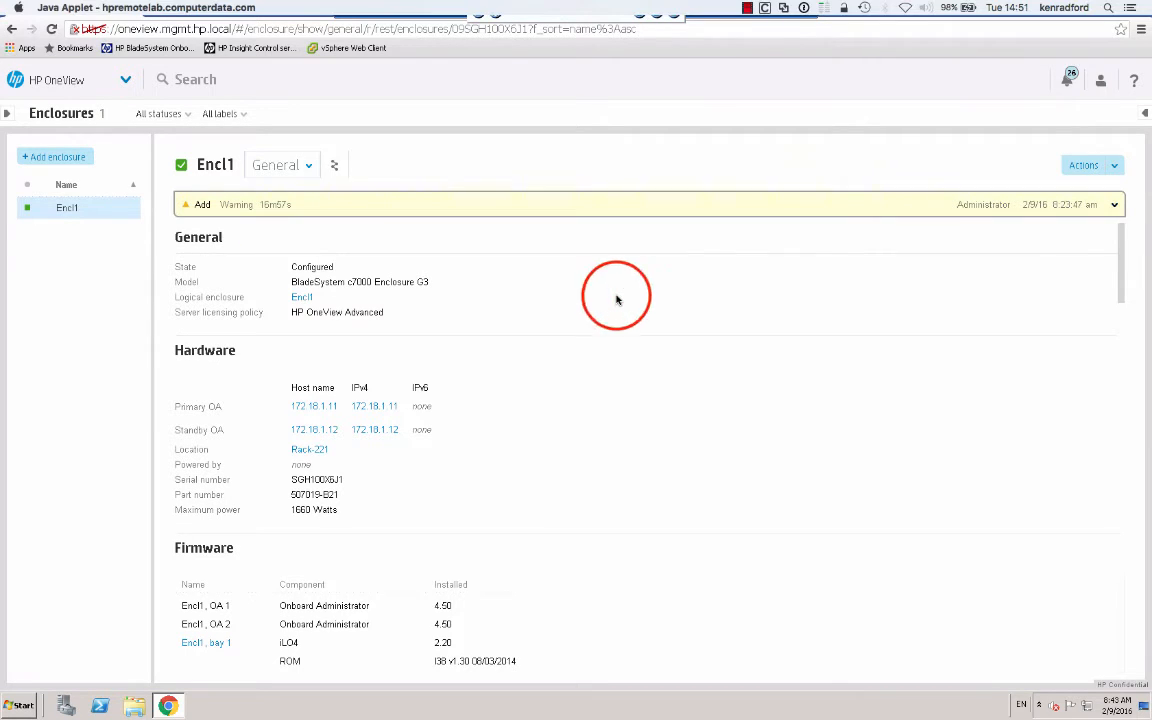
- Review the logical interconnect Encl1-Prod FlexFabric LIG, from its uplink diagram down to the stacking links and interconnect settings
left_click(125, 80)
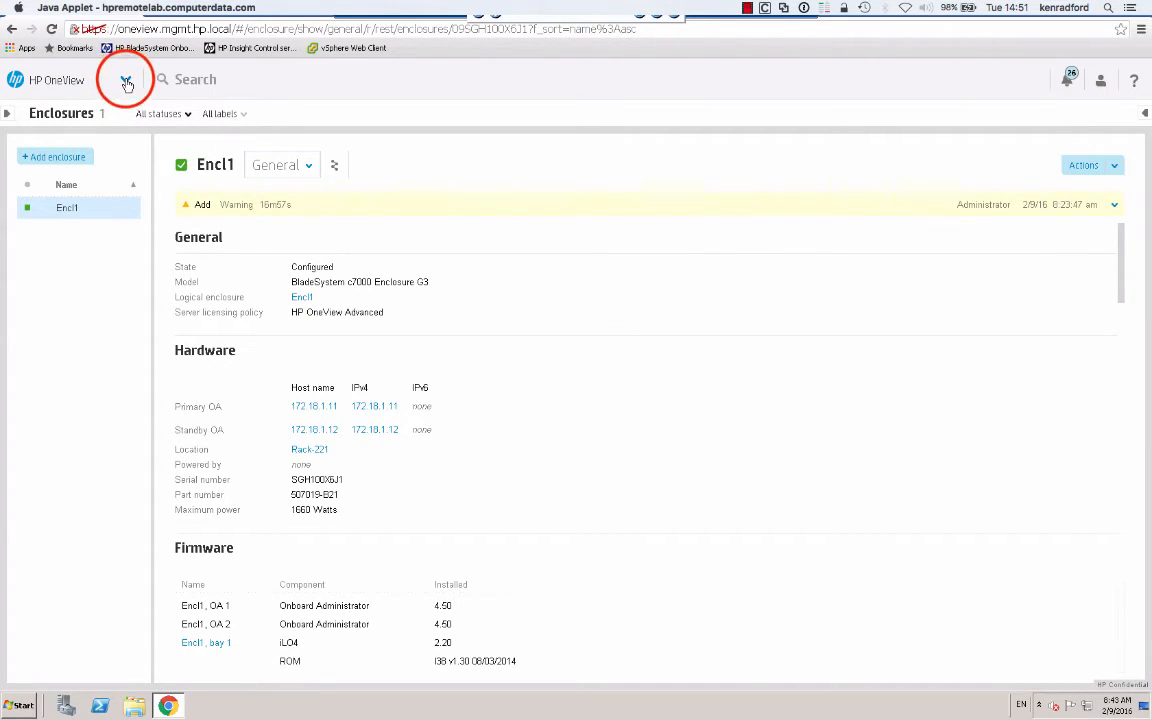
left_click(316, 210)
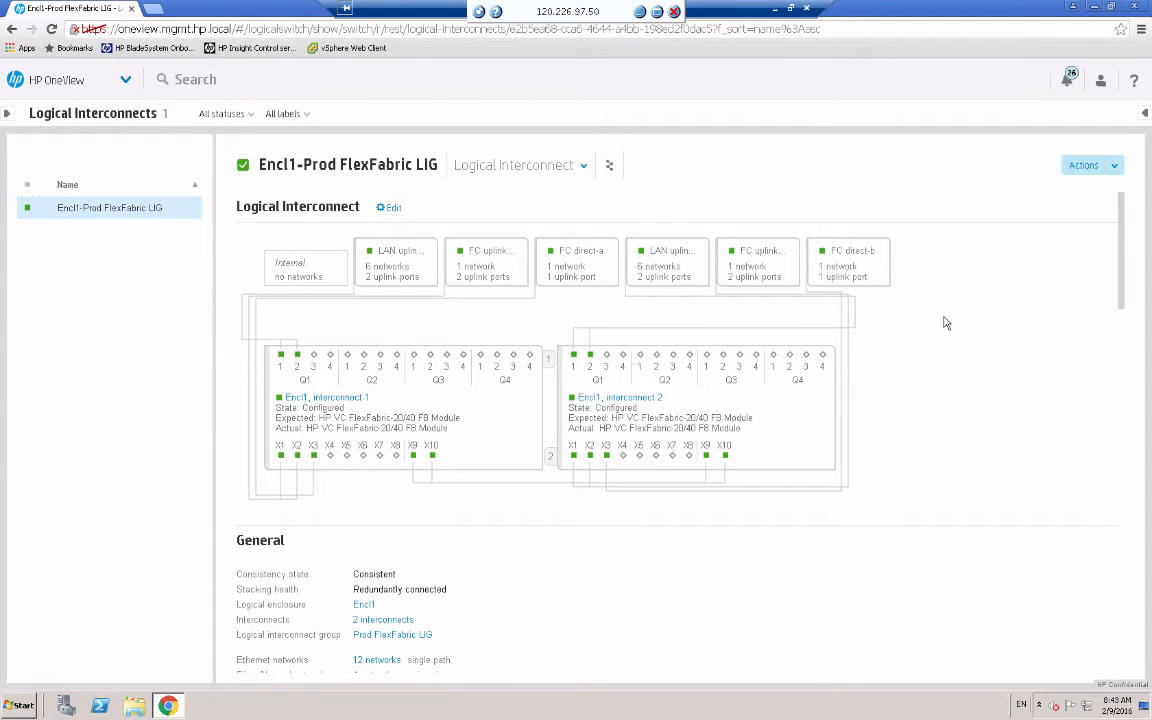
left_click(1117, 265)
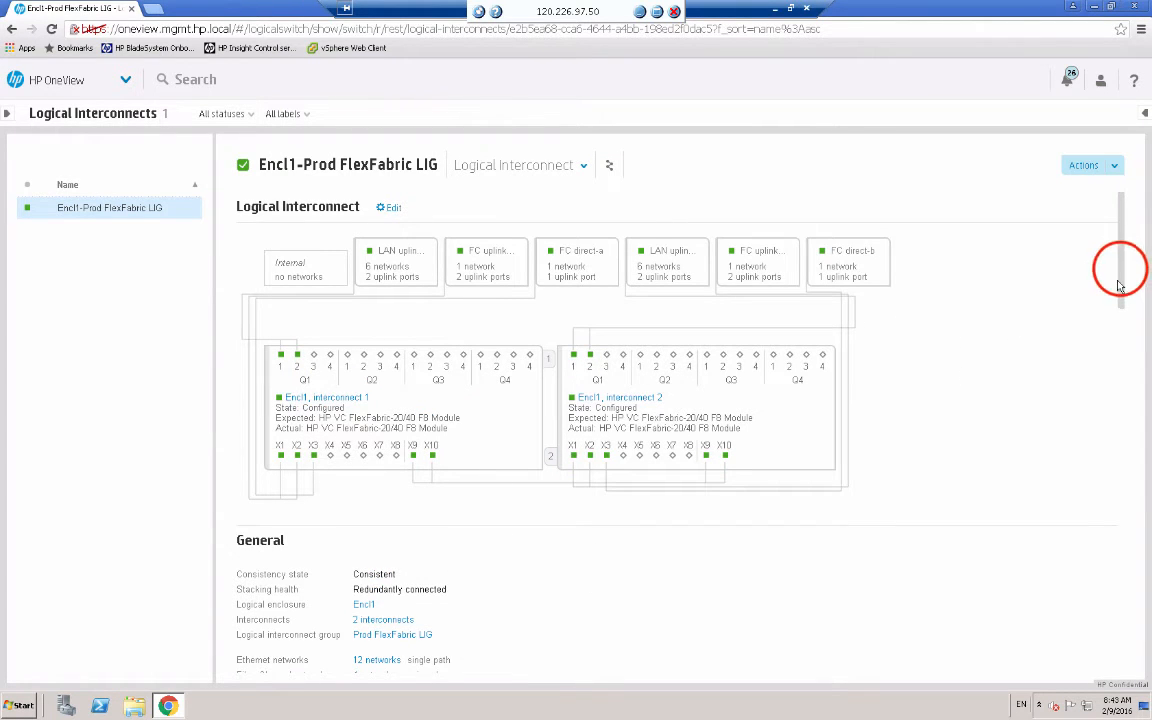
left_click_drag(1123, 293, 1129, 497)
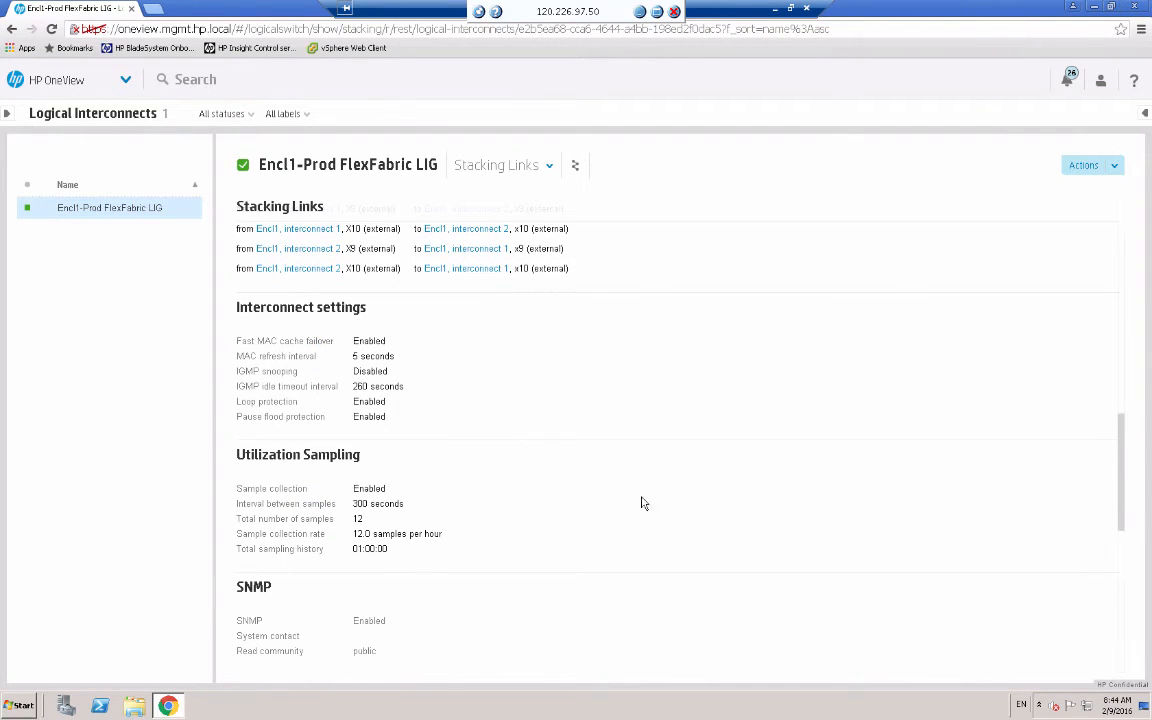
- Examine the server hardware list and the overviews of the blades in bays 3 and 7 of Encl1
left_click(124, 80)
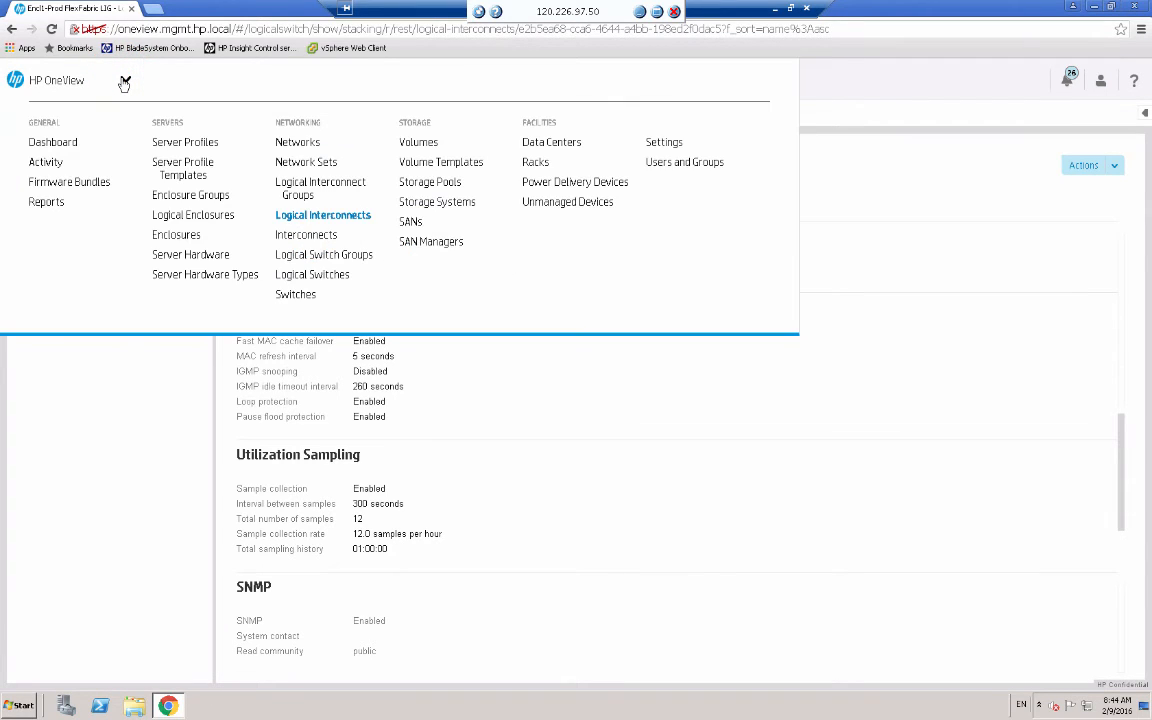
left_click(198, 256)
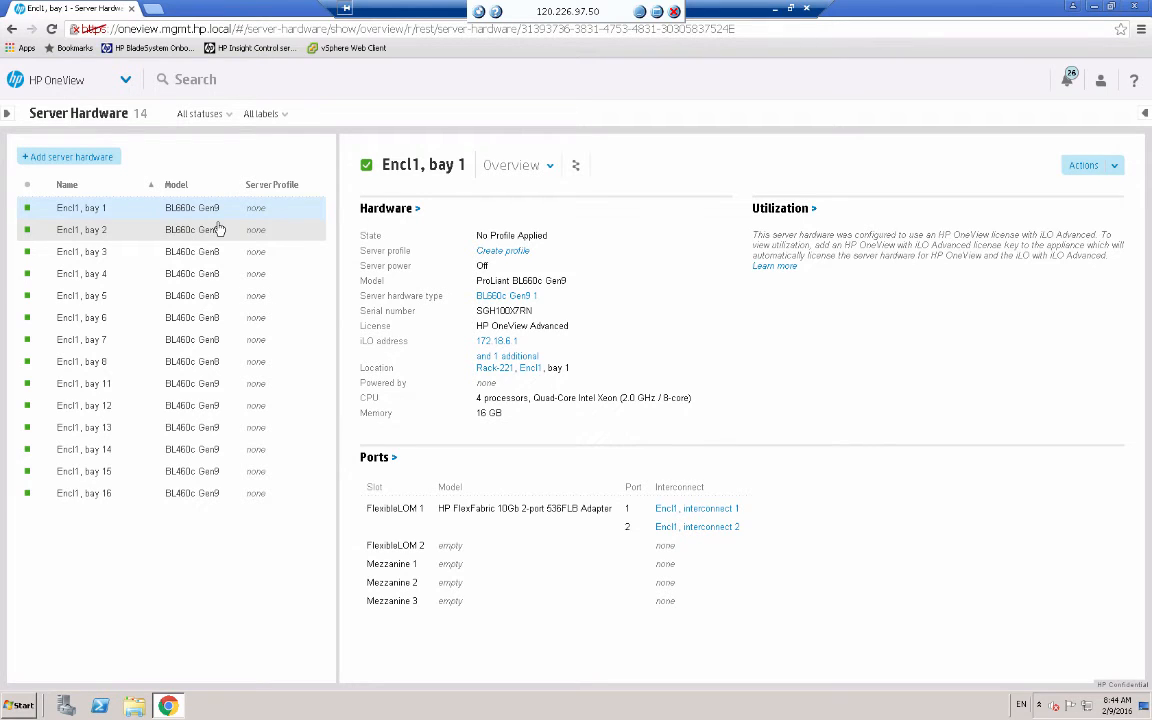
left_click(194, 252)
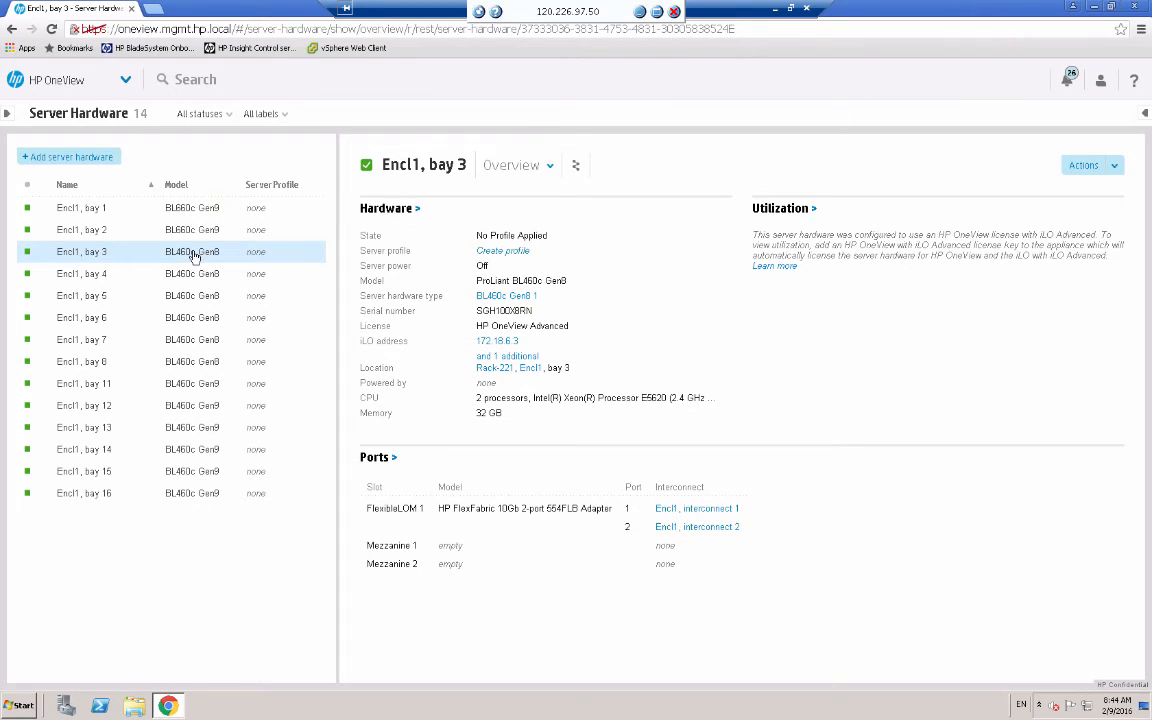
left_click(186, 343)
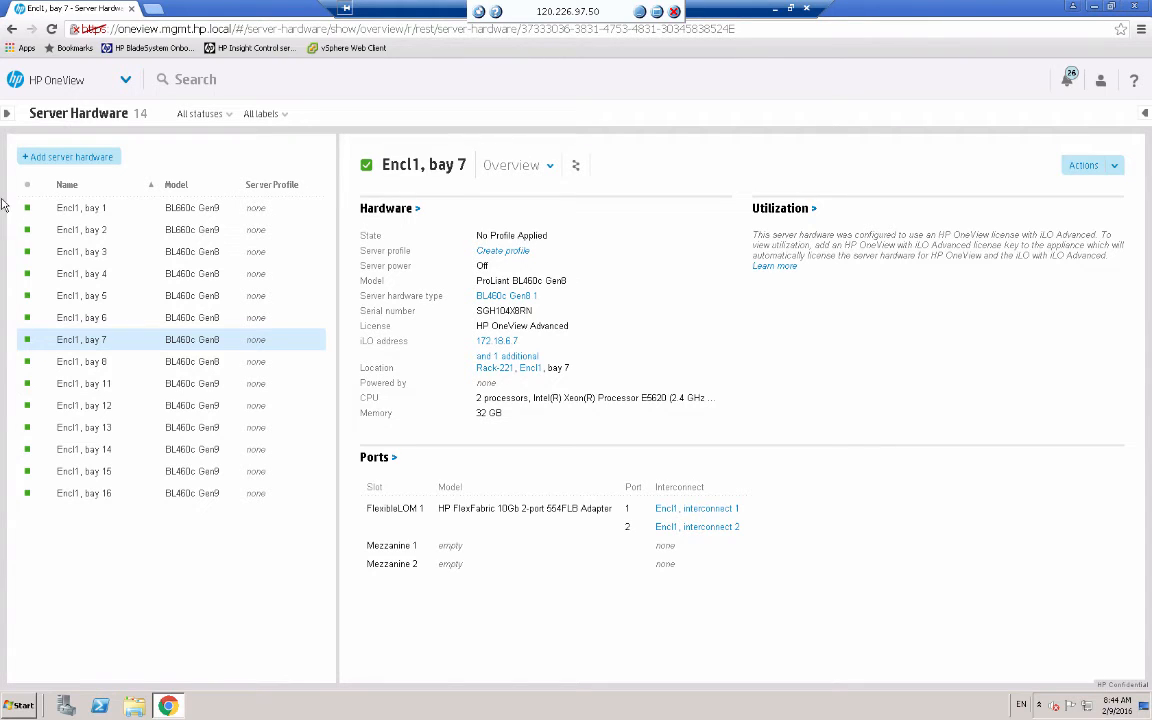
- Examine the relationship map of enclosure Encl1 down to its Fibre Channel networks
left_click(125, 80)
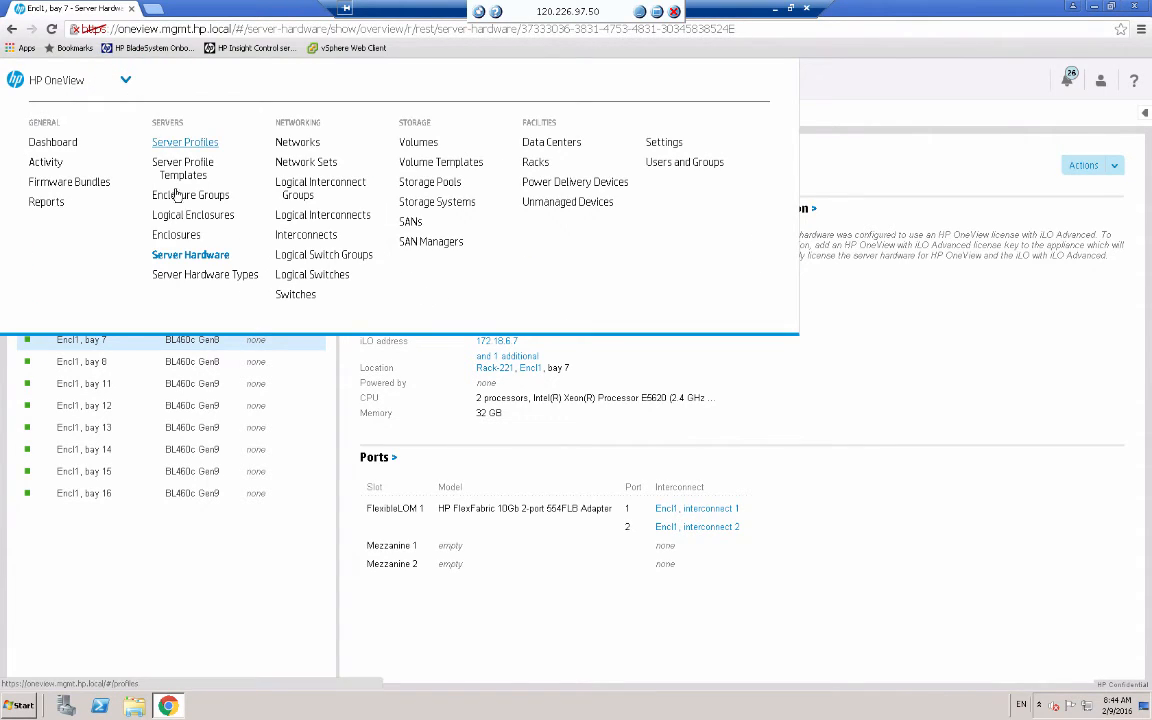
left_click(182, 237)
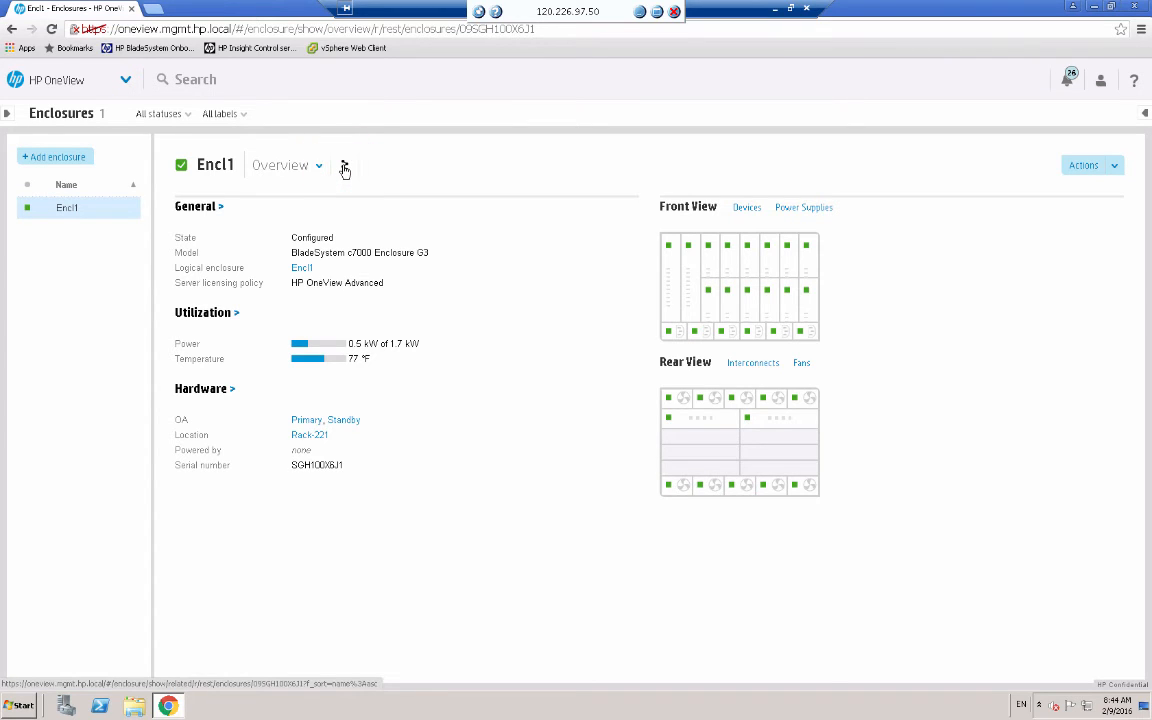
left_click(344, 168)
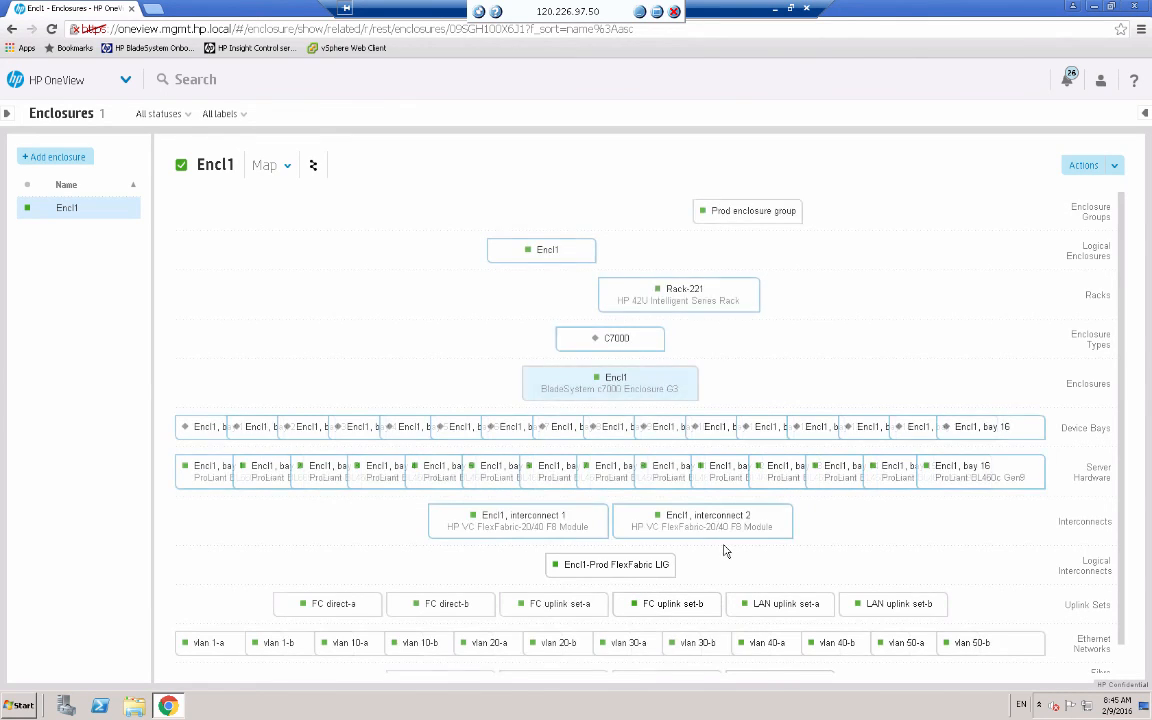
scroll(780, 546, "down", 1)
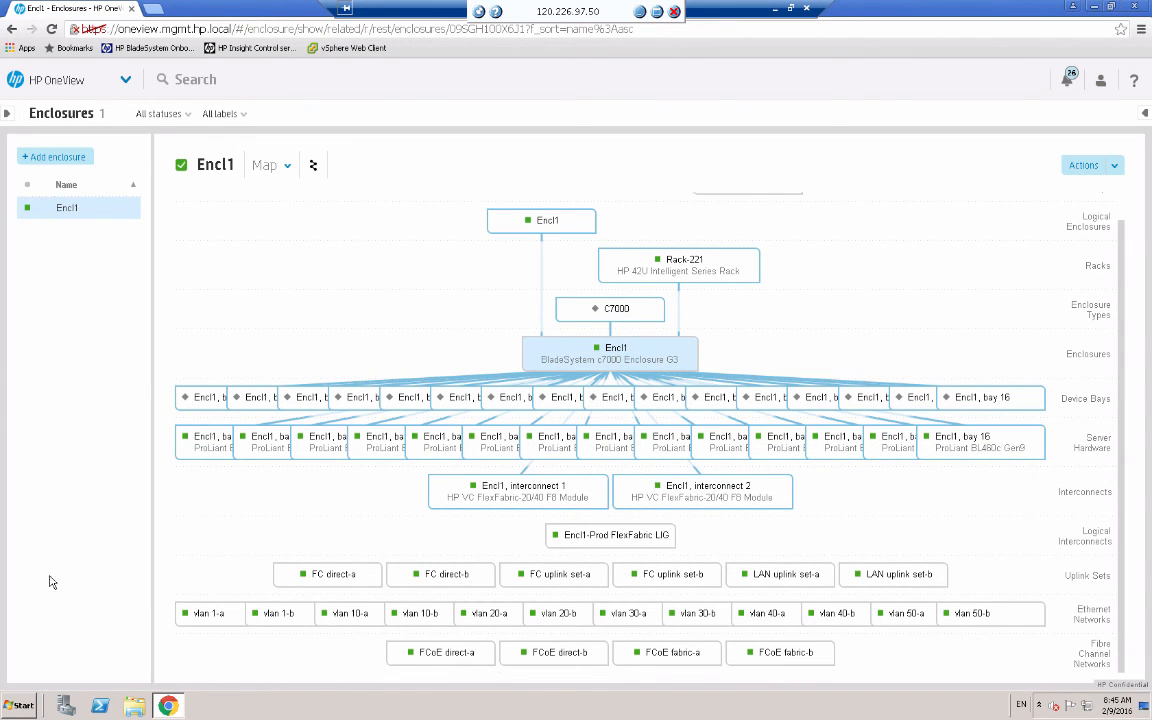